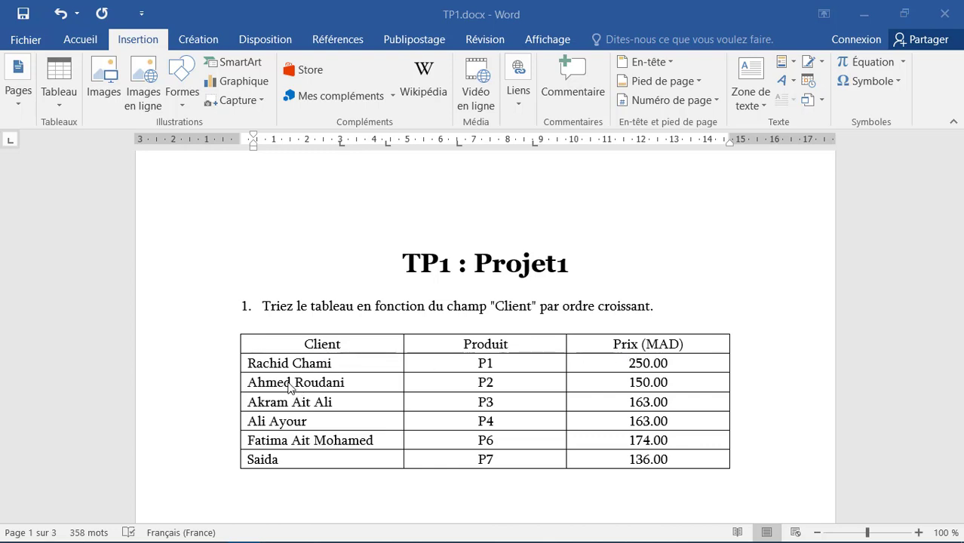
Step: Sort the client table by the Client column as text in ascending order, keeping the header row in place
left_click(291, 386)
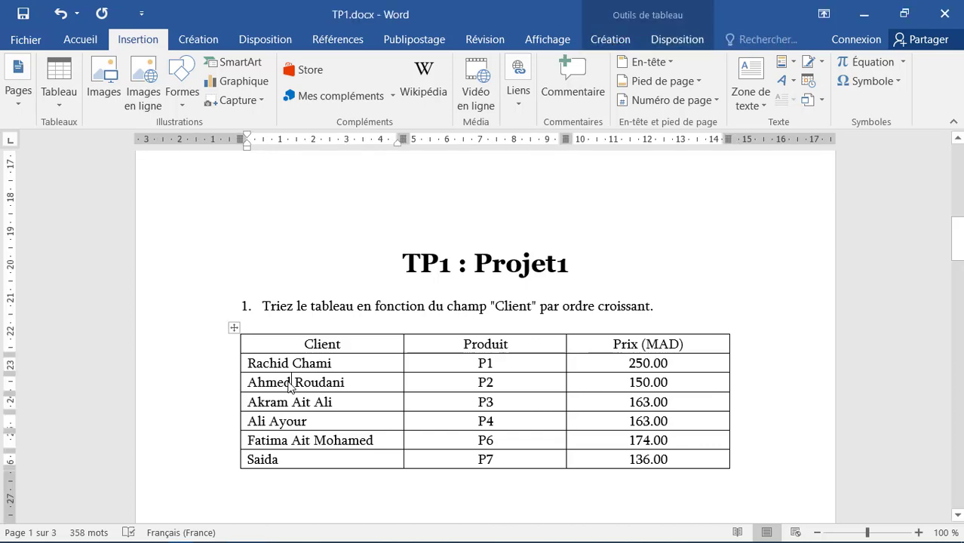
left_click(662, 45)
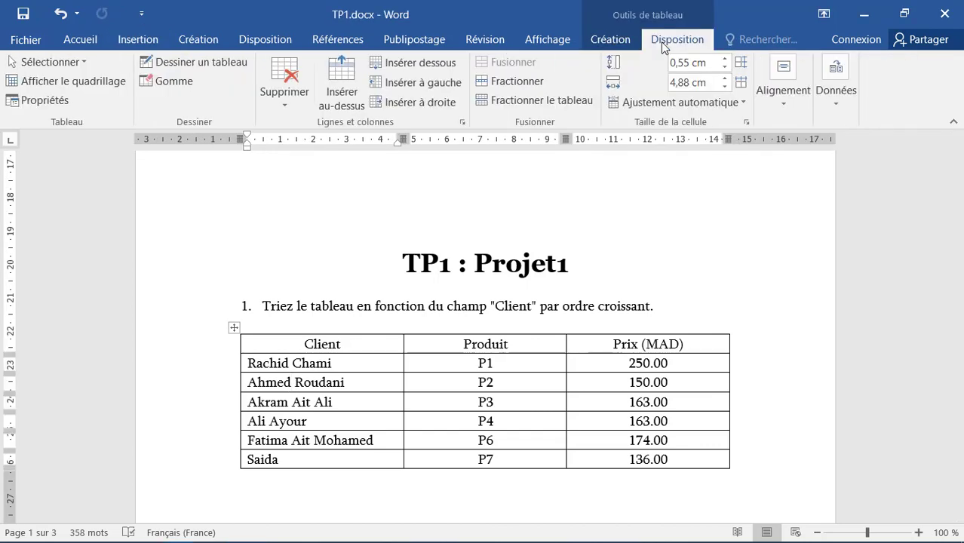
left_click(833, 108)
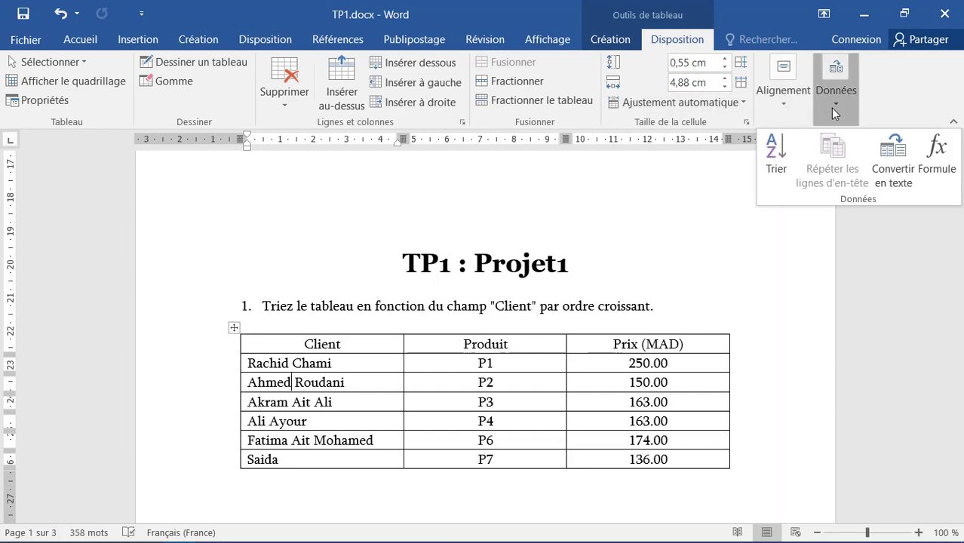
left_click(781, 172)
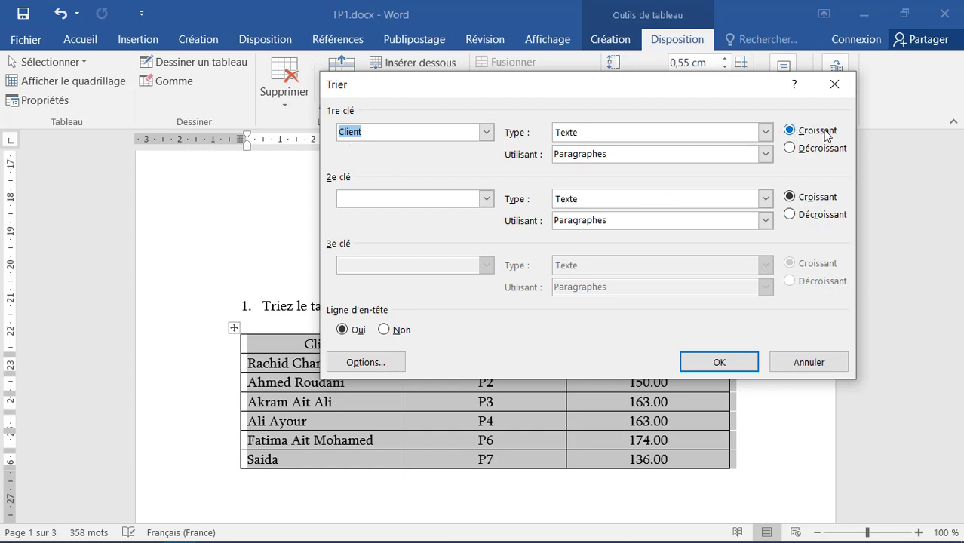
left_click(700, 364)
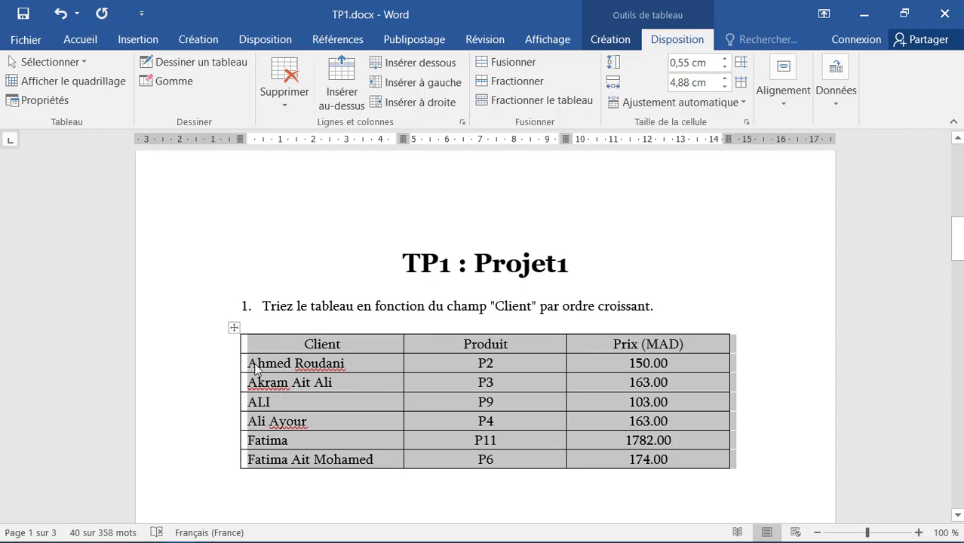
Step: Set the client table's title row (Client, Produit, Prix) to repeat as a header row on the following page
scroll(287, 394, "down", 5)
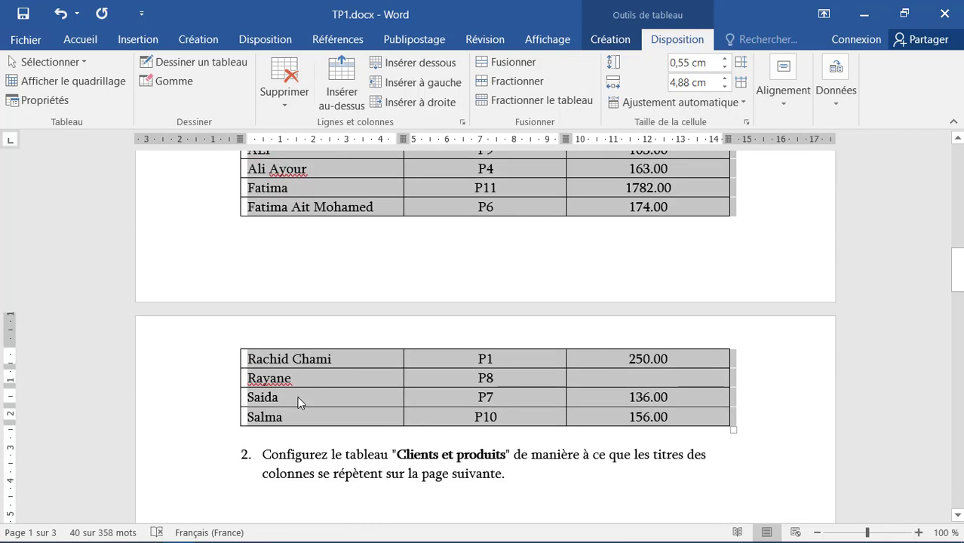
scroll(301, 400, "down", 2)
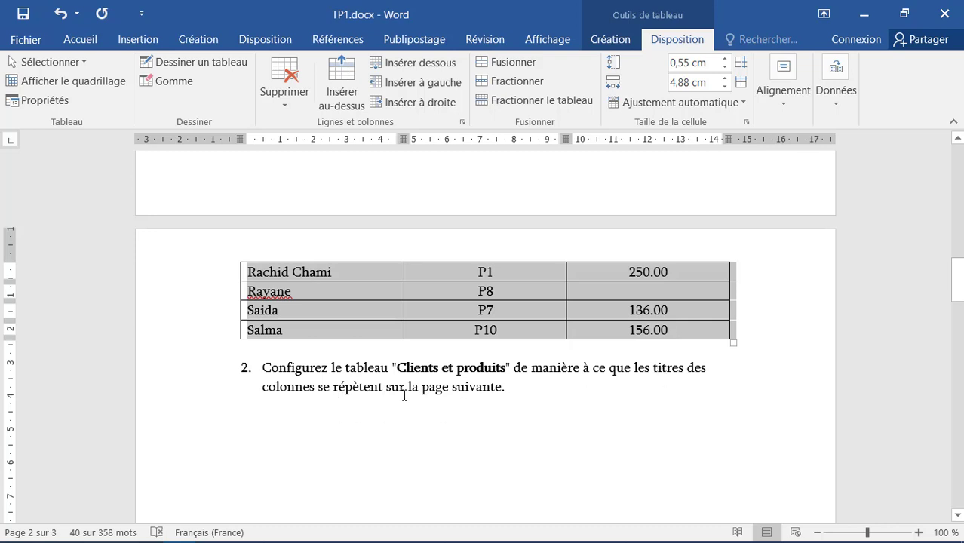
scroll(448, 398, "up", 1)
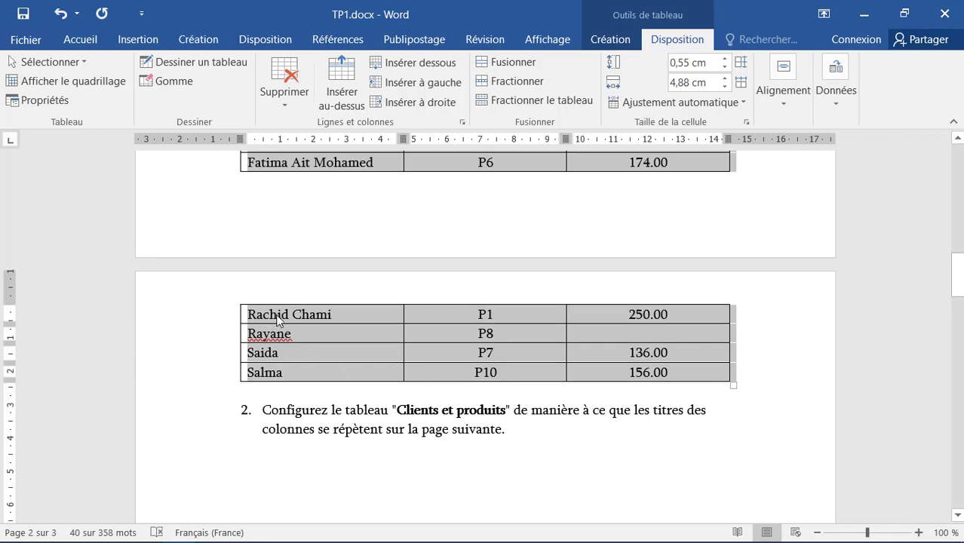
scroll(318, 323, "up", 1)
left_click(359, 465)
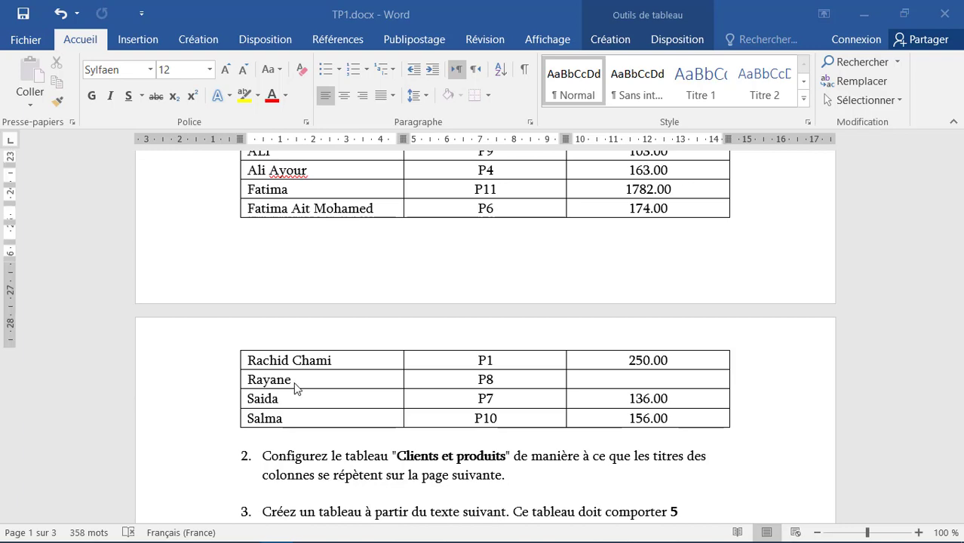
scroll(295, 385, "up", 3)
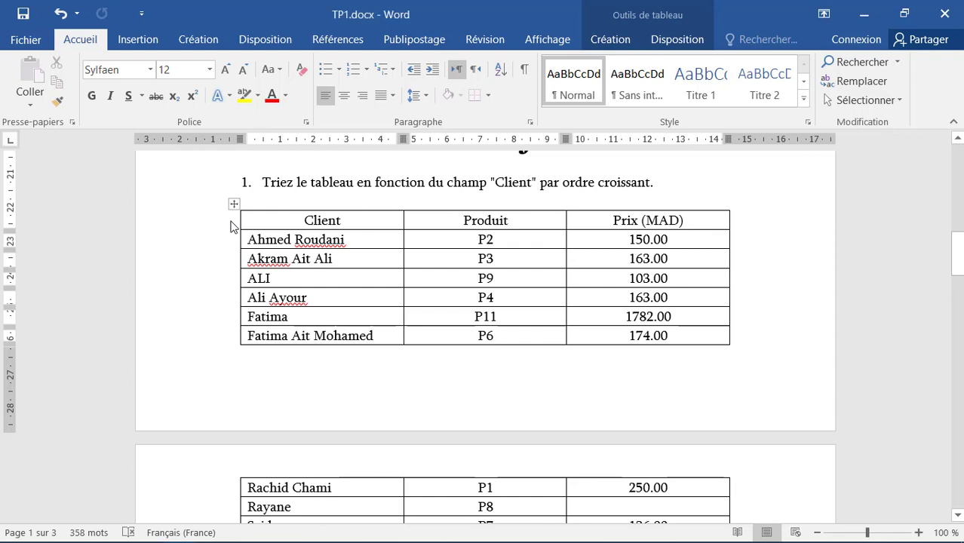
left_click(228, 222)
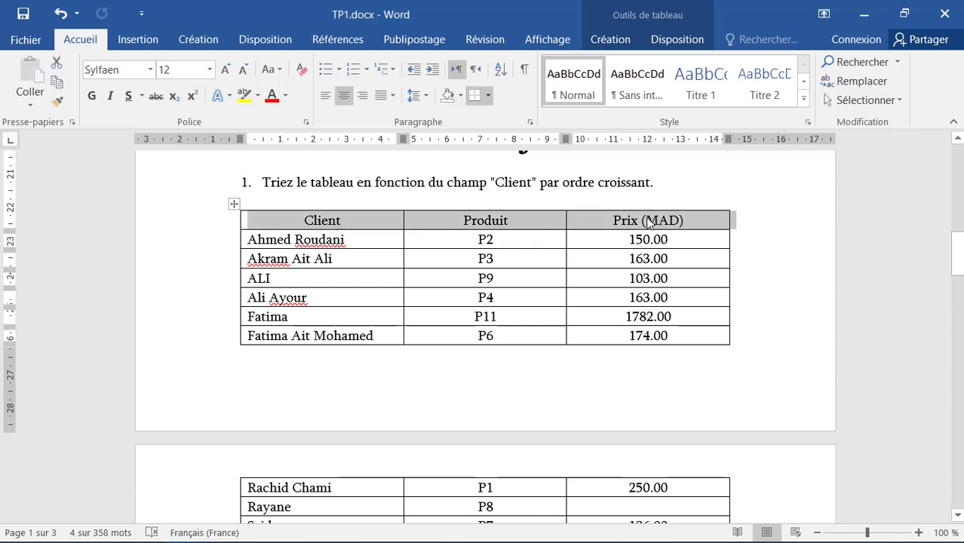
left_click(676, 41)
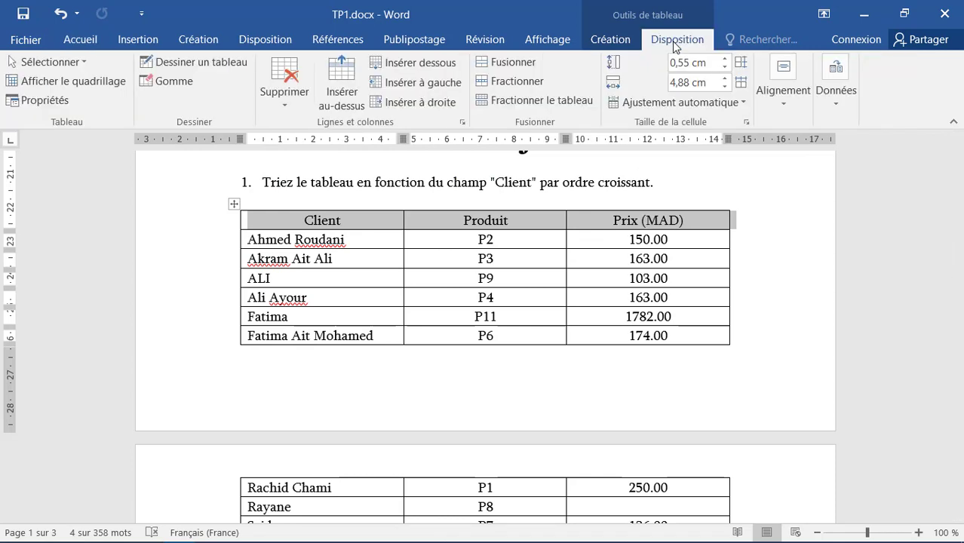
left_click(834, 113)
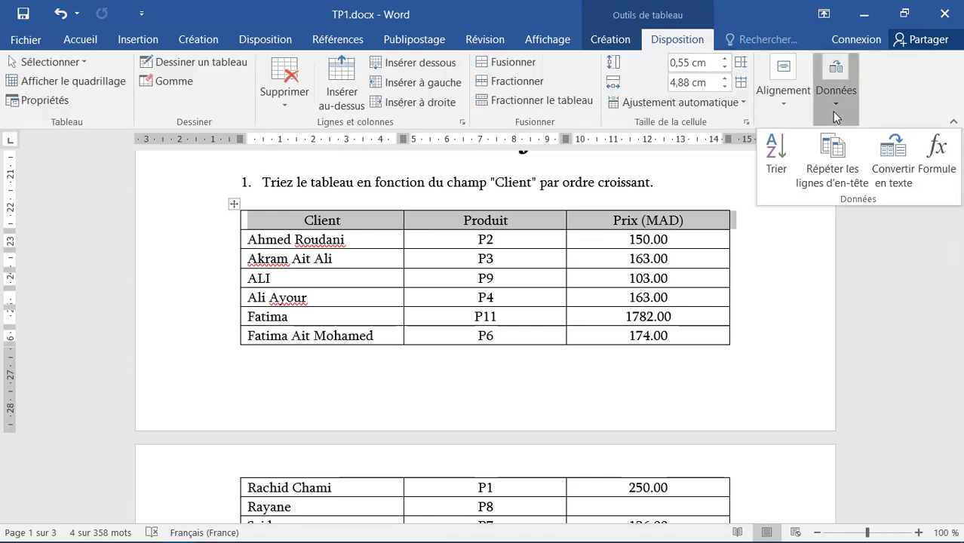
left_click(832, 170)
scroll(573, 362, "down", 4)
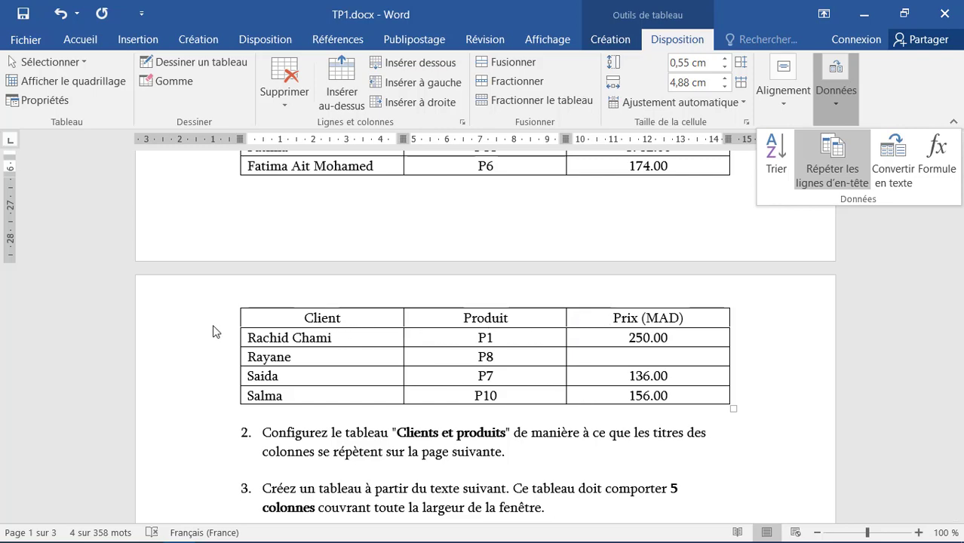
Step: Convert the tab-separated Date, Heure, Classe, Titre and Unité text under exercise 3 into a five-column table fitted to the window
scroll(213, 330, "down", 3)
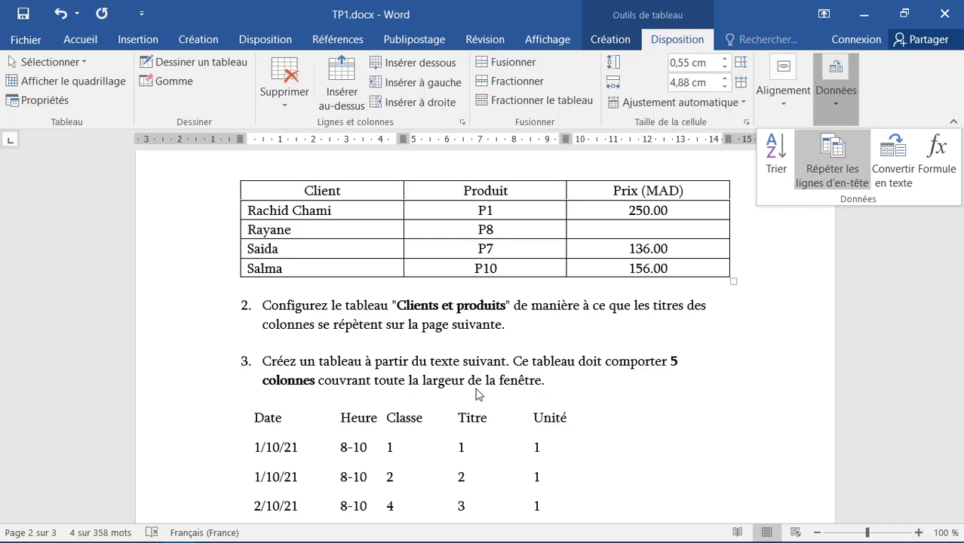
scroll(452, 386, "down", 2)
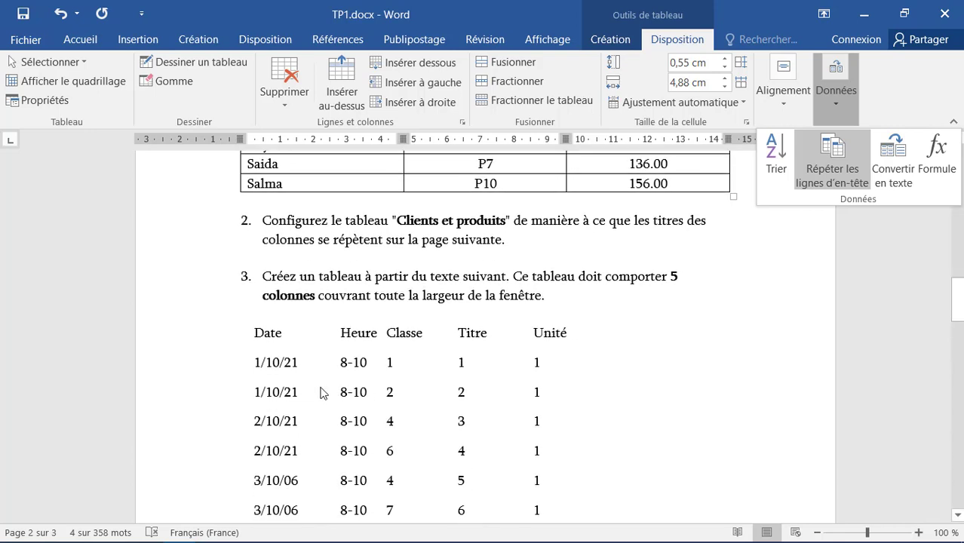
left_click(320, 388)
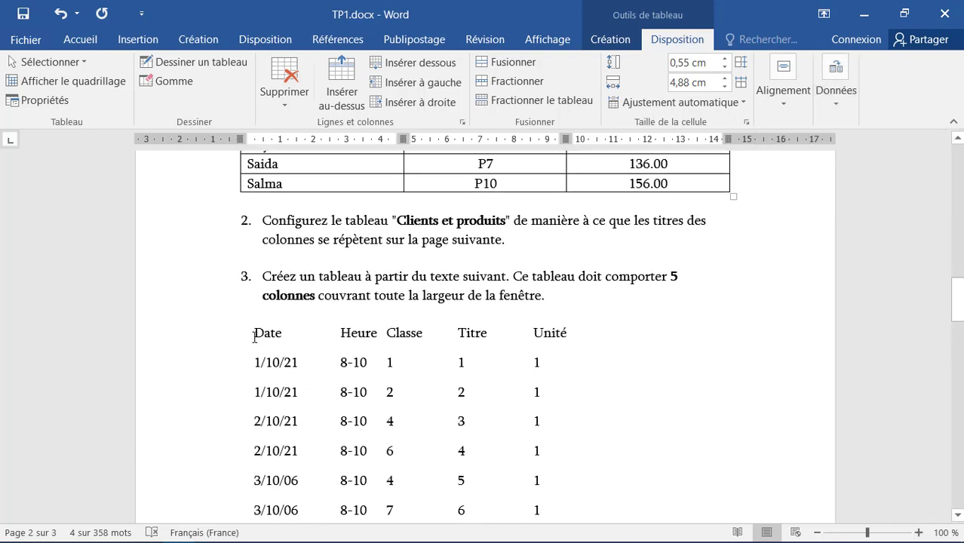
left_click_drag(254, 332, 549, 411)
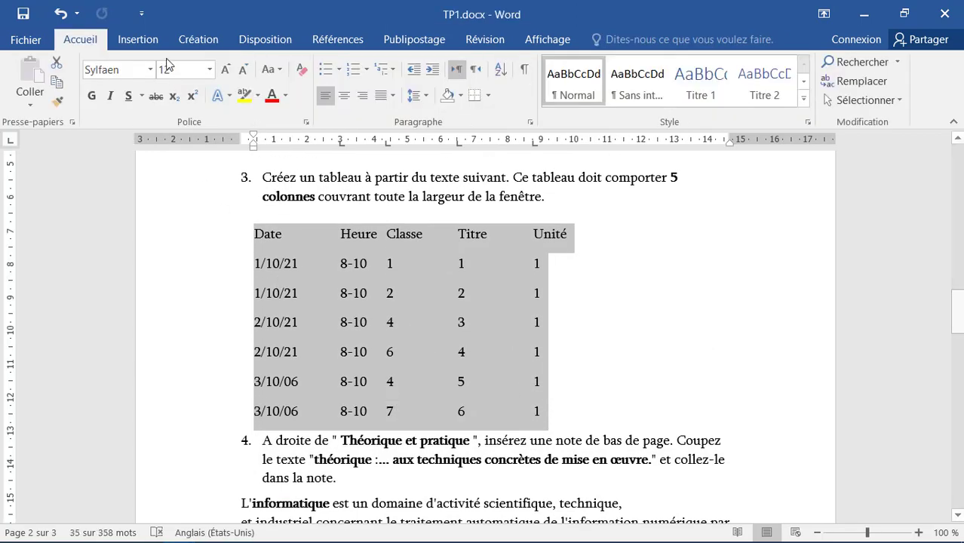
left_click(137, 39)
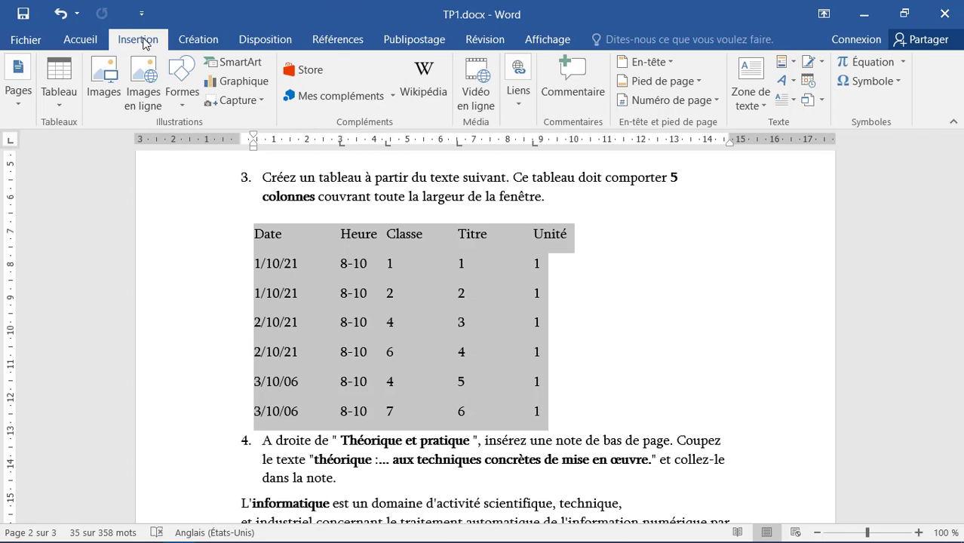
left_click(67, 109)
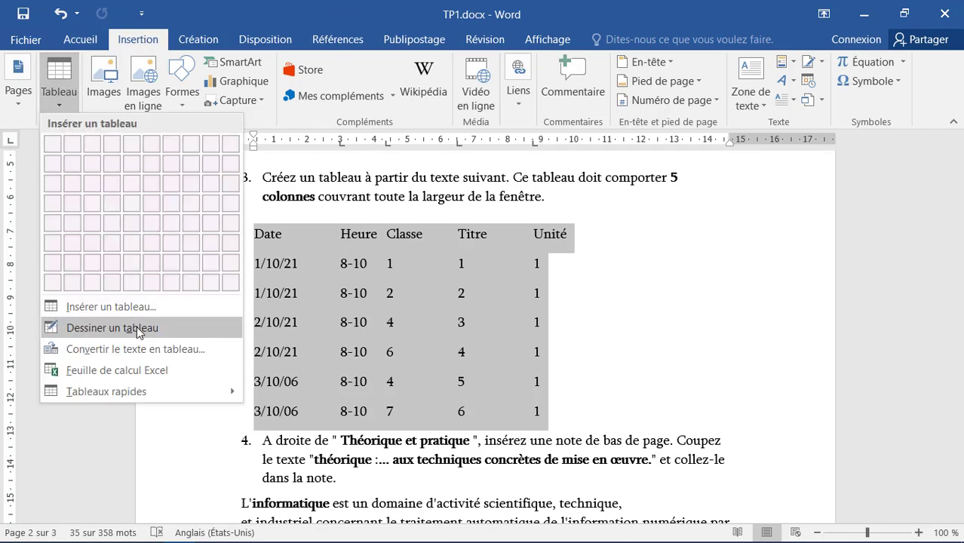
left_click(135, 348)
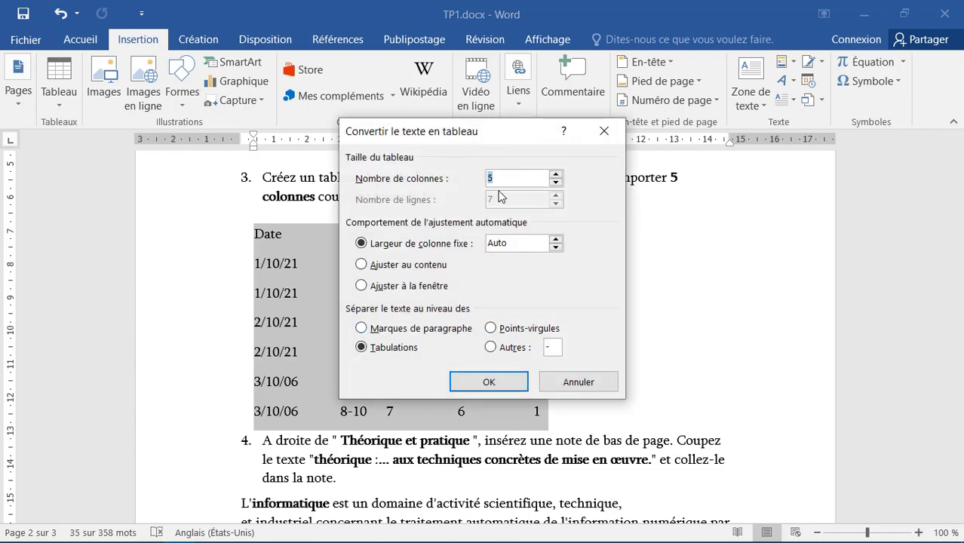
left_click(448, 288)
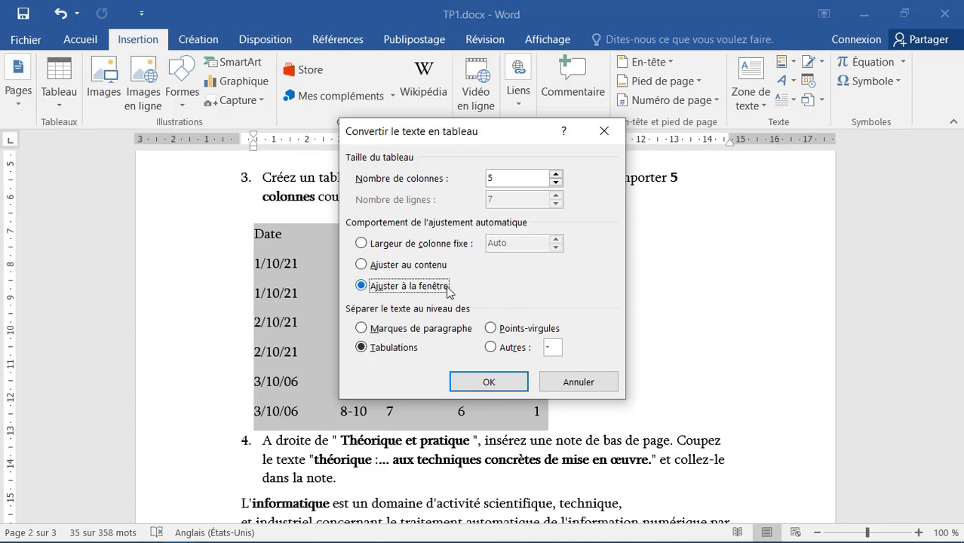
left_click(493, 386)
Step: Cut the two lines from "théorique : concerne" to "mise en œuvre." below the "Théorique et pratique" heading
scroll(564, 392, "down", 2)
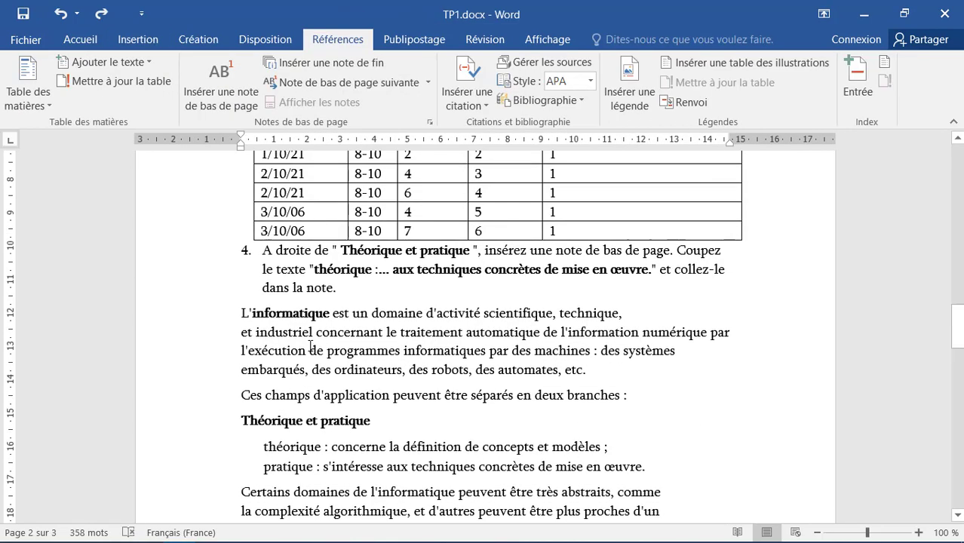
scroll(311, 347, "up", 1)
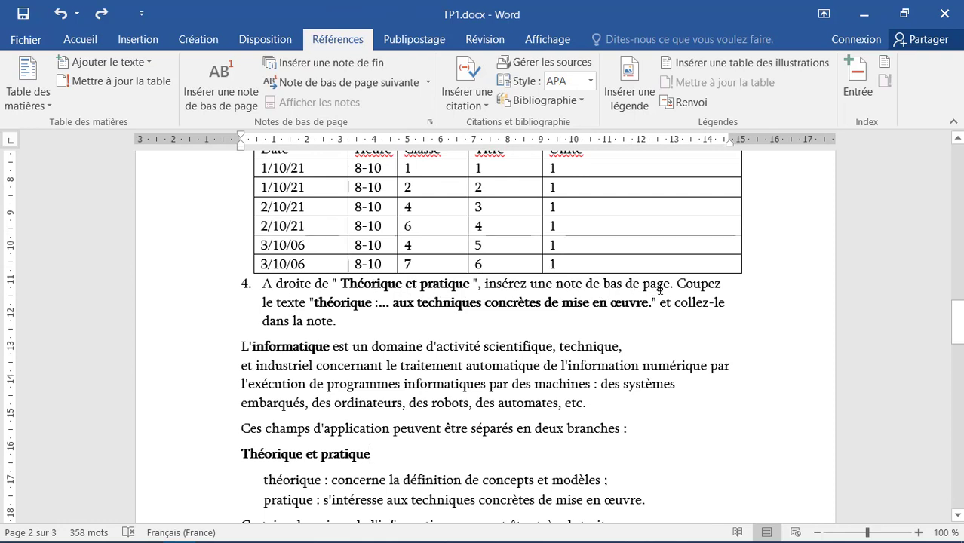
scroll(377, 317, "down", 3)
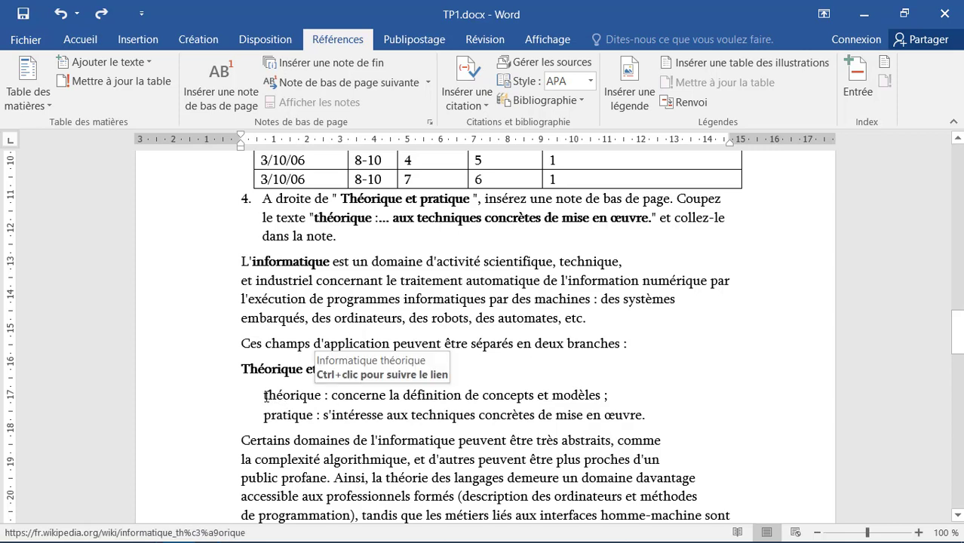
left_click_drag(266, 396, 649, 414)
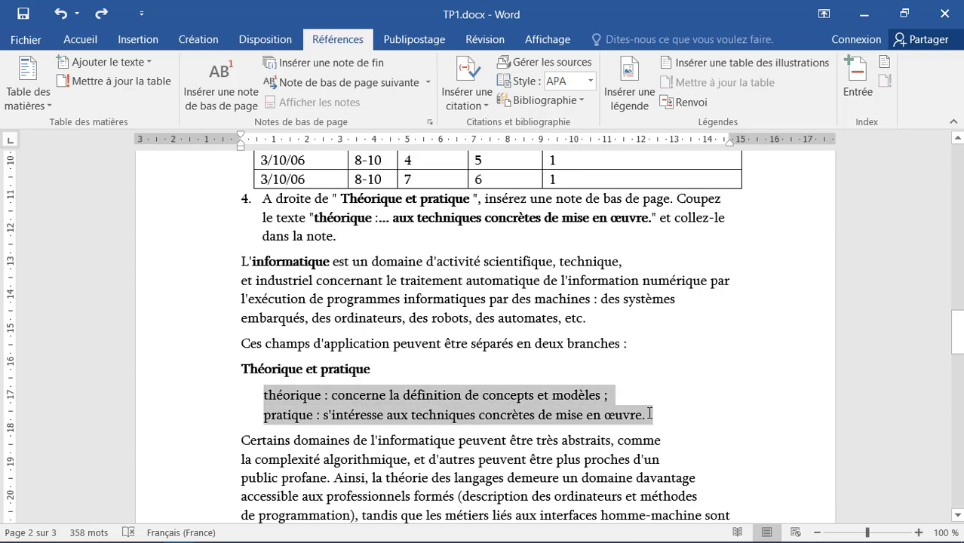
right_click(546, 408)
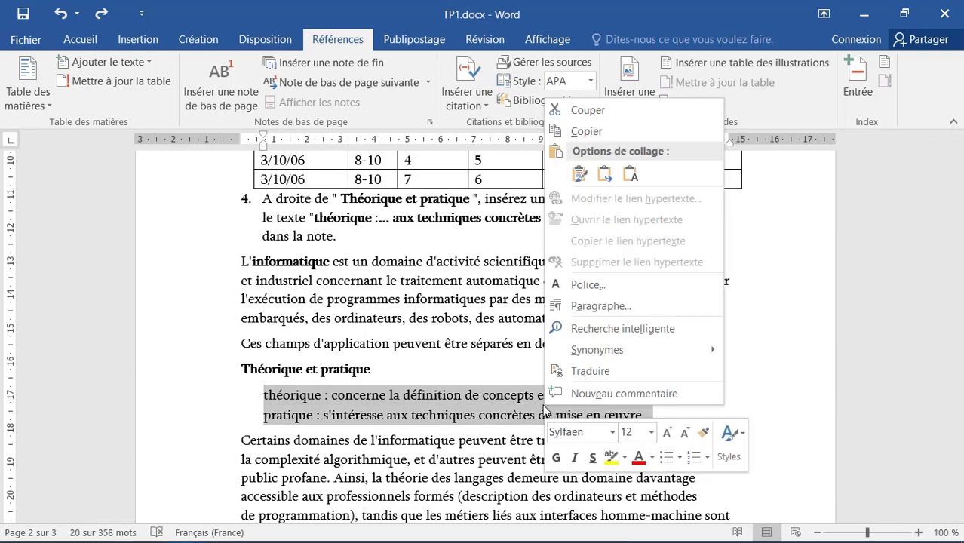
left_click(587, 110)
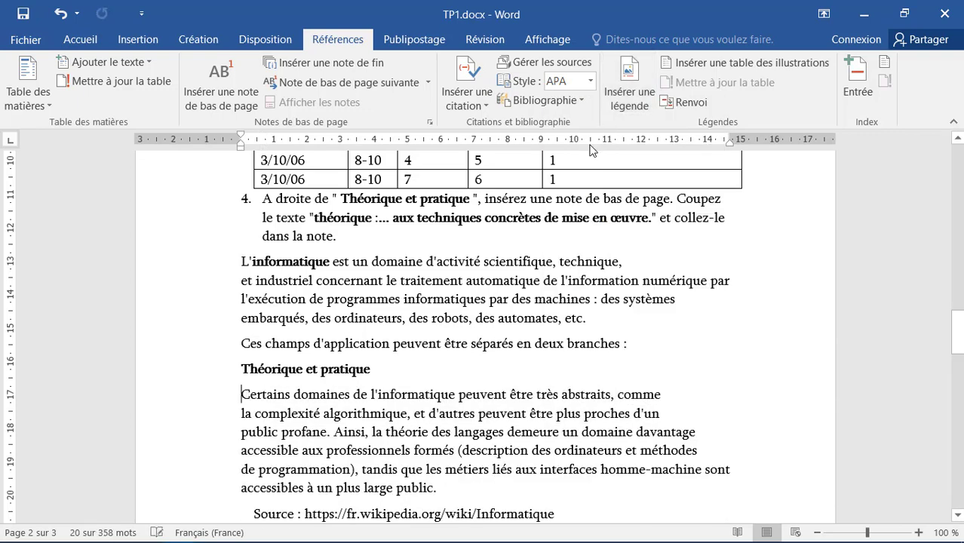
Step: Insert a footnote right after "Théorique et pratique" and paste the cut lines into it as text only
left_click(372, 369)
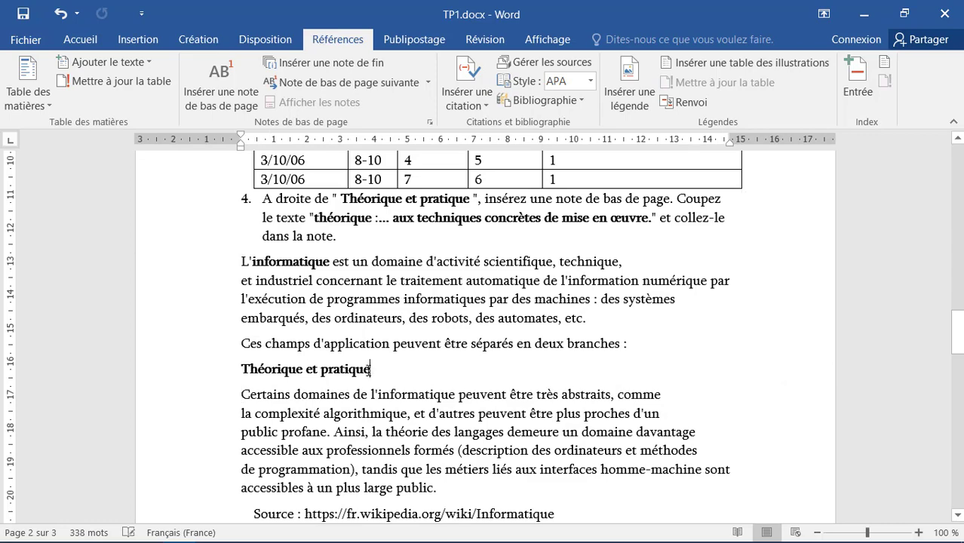
left_click(200, 100)
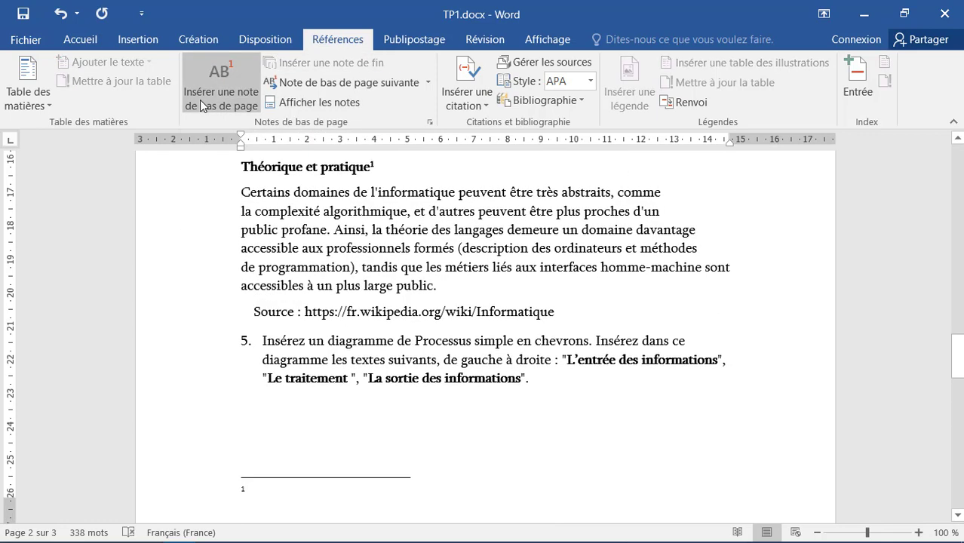
right_click(284, 494)
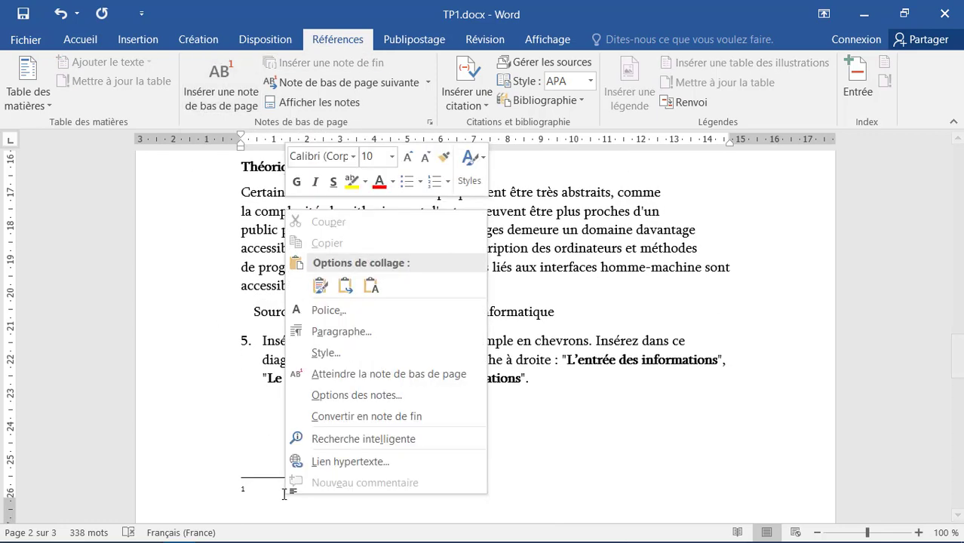
left_click(371, 286)
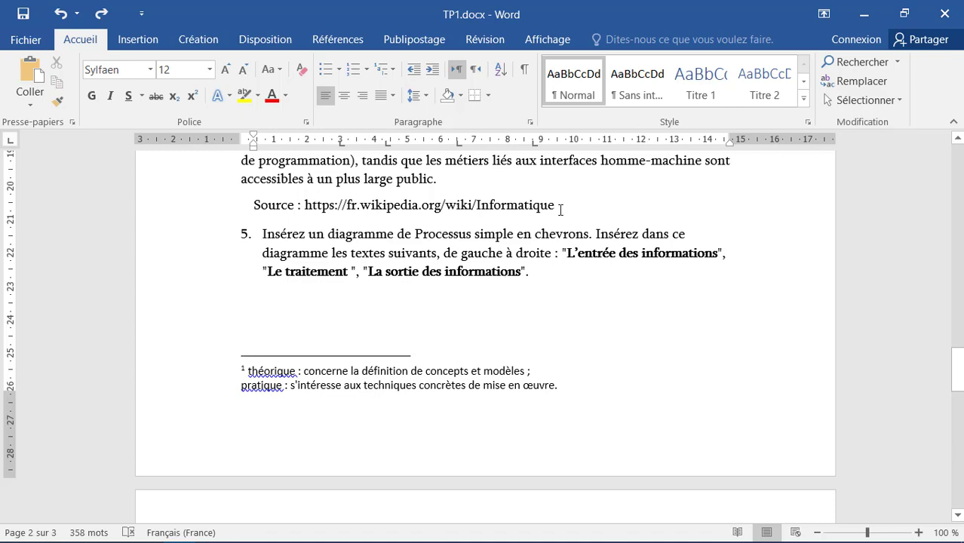
Step: Add blank paragraphs before the "Source" line to push it and exercise 5 onto the next page
left_click(251, 205)
left_click(583, 201)
key("Return")
key("Return")
key("Return")
key("Return")
key("Return")
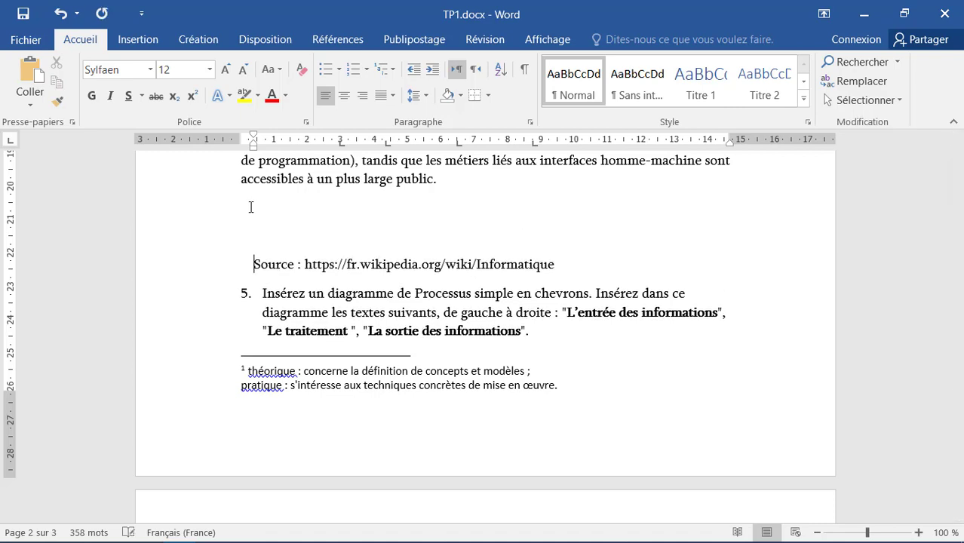
Step: Insert a "Processus simple en chevrons" SmartArt diagram on the line below the exercise 5 instructions
scroll(278, 243, "down", 5)
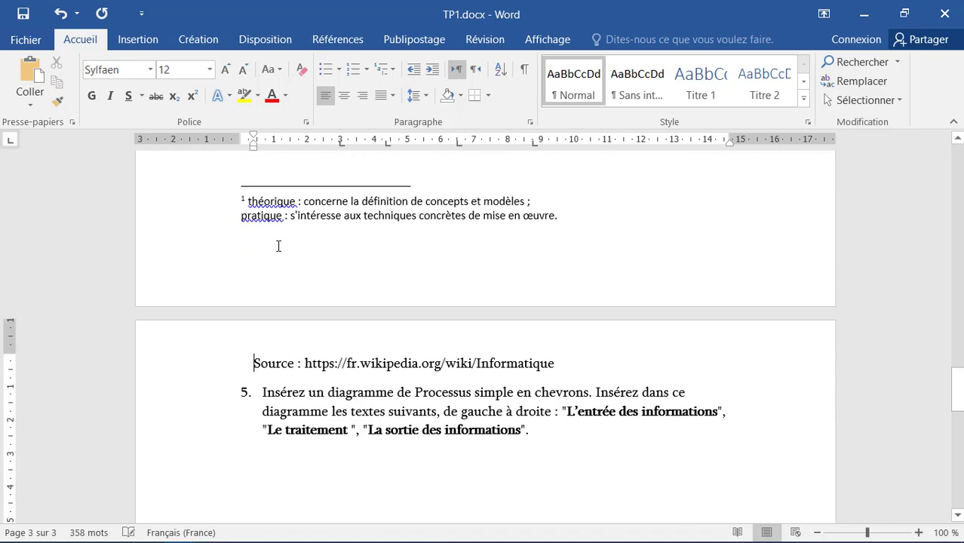
left_click(145, 44)
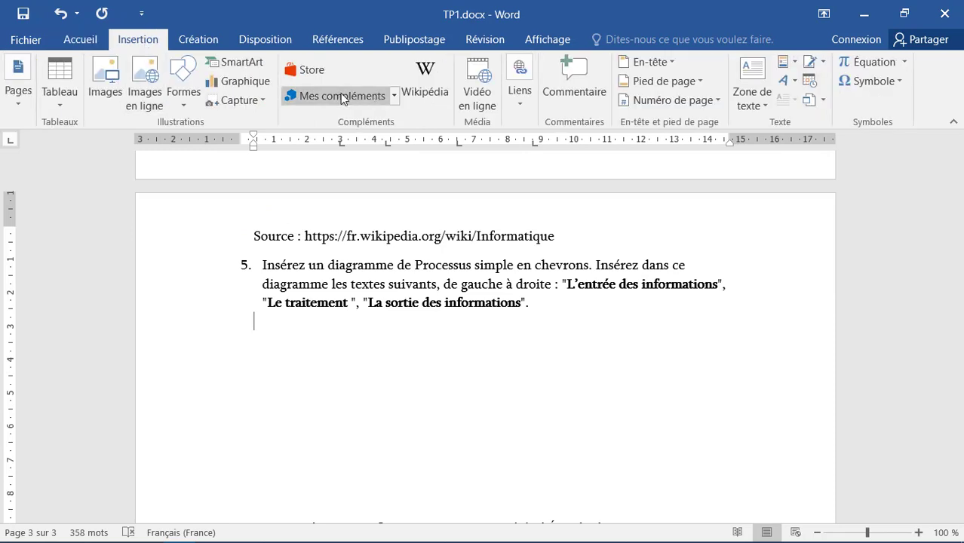
left_click(234, 62)
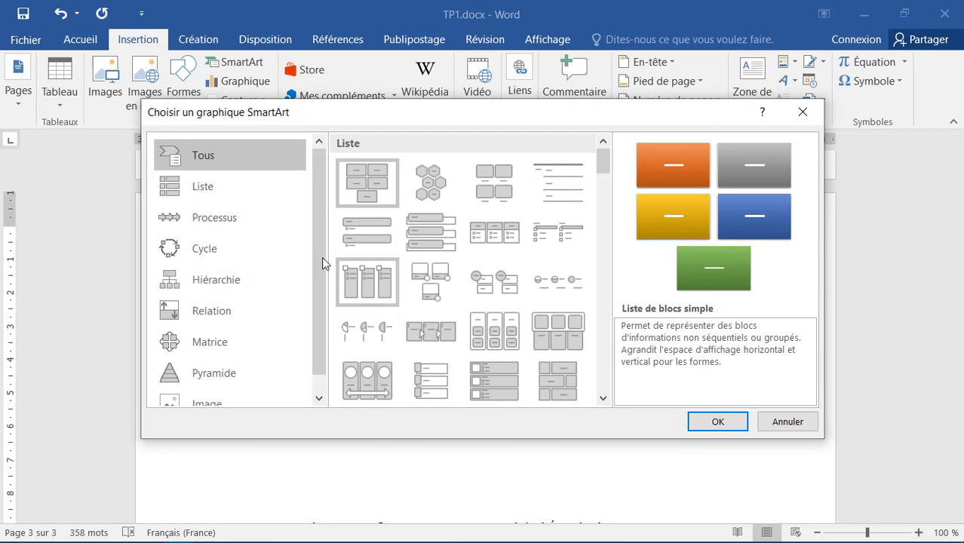
left_click(221, 224)
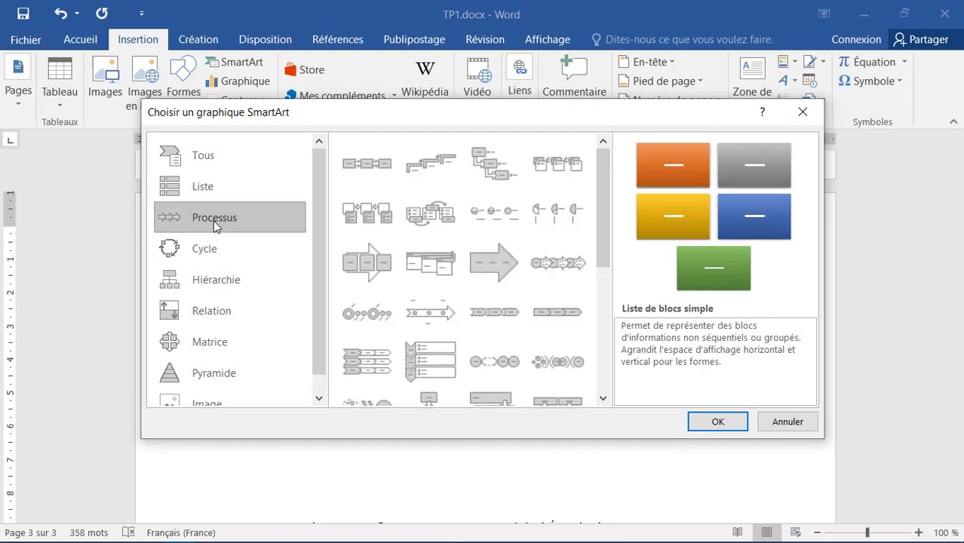
left_click(491, 325)
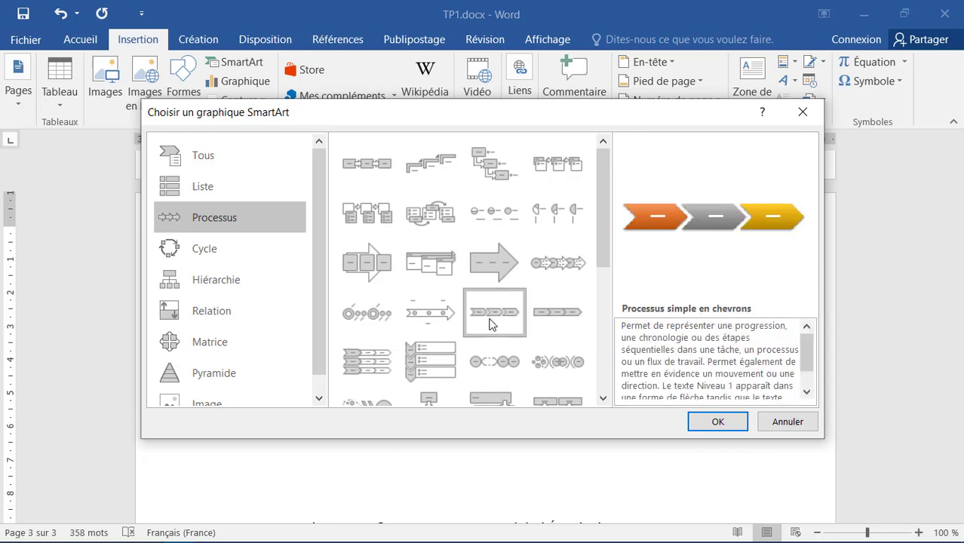
left_click(720, 422)
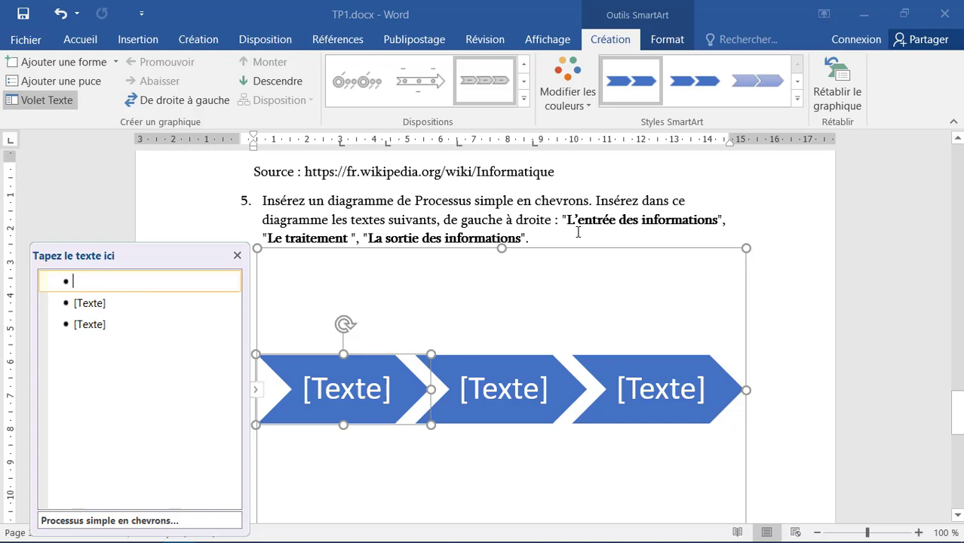
Step: Enter "l'entrée des informations" as the text of the first chevron
type("l'en")
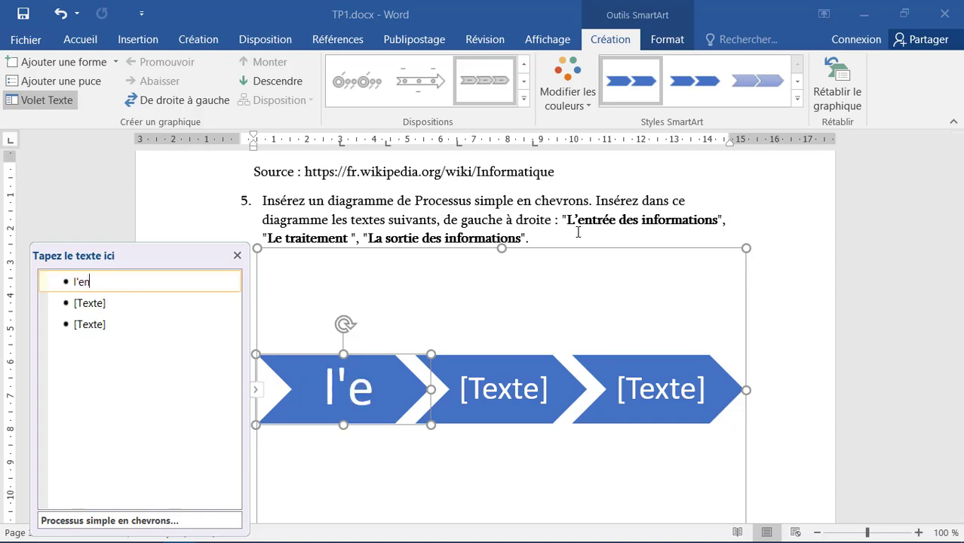
type("trée de")
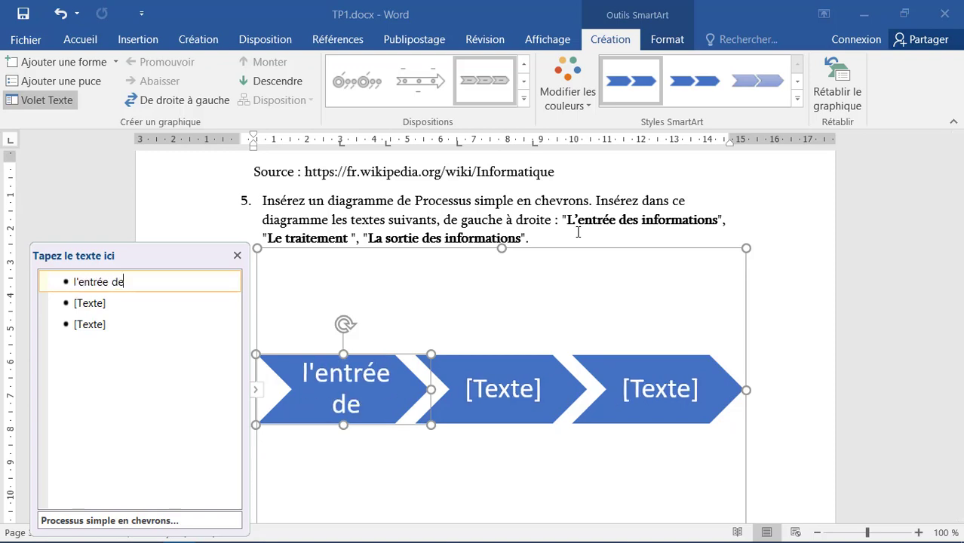
type("s infor")
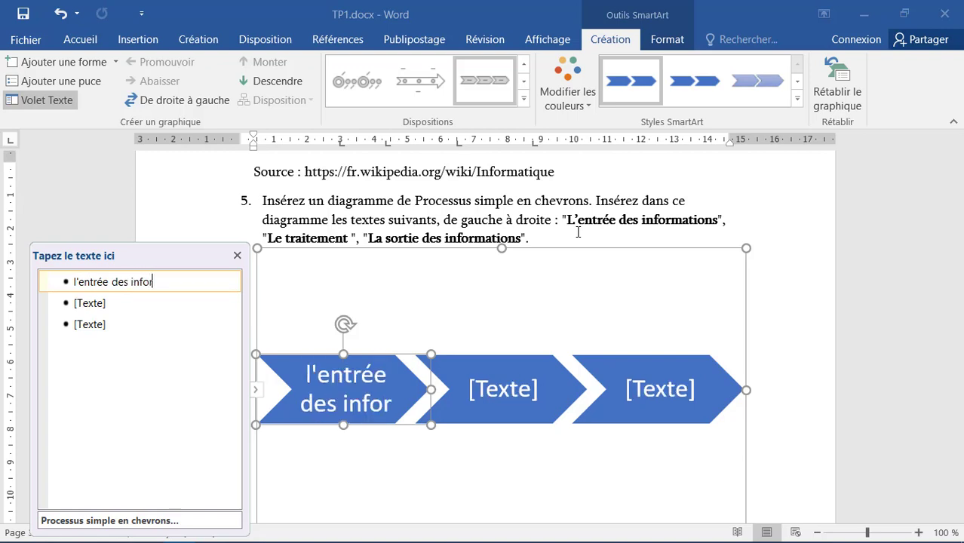
type("mations")
Step: Copy "Le traitement" from the exercise 5 instructions into the middle chevron
left_click_drag(268, 238, 296, 247)
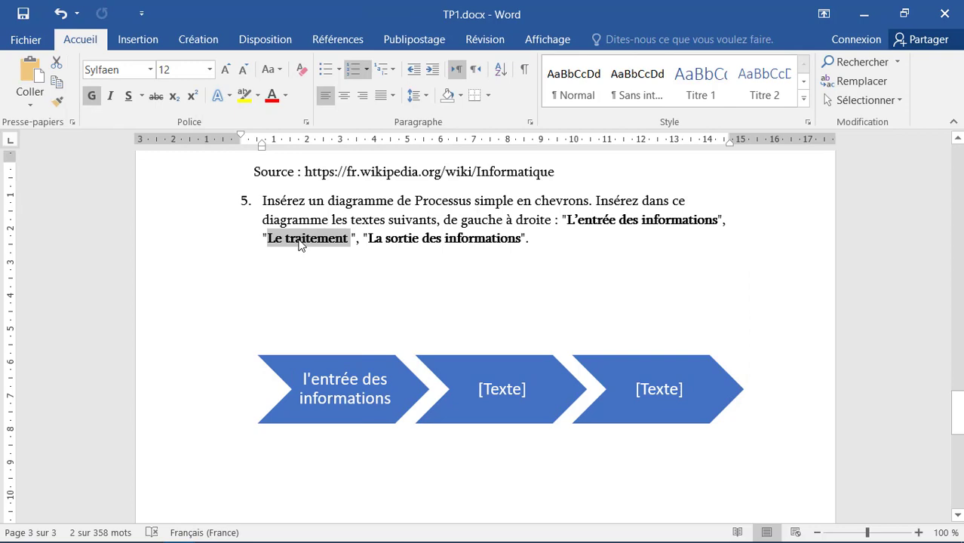
key("ctrl+c")
left_click(478, 412)
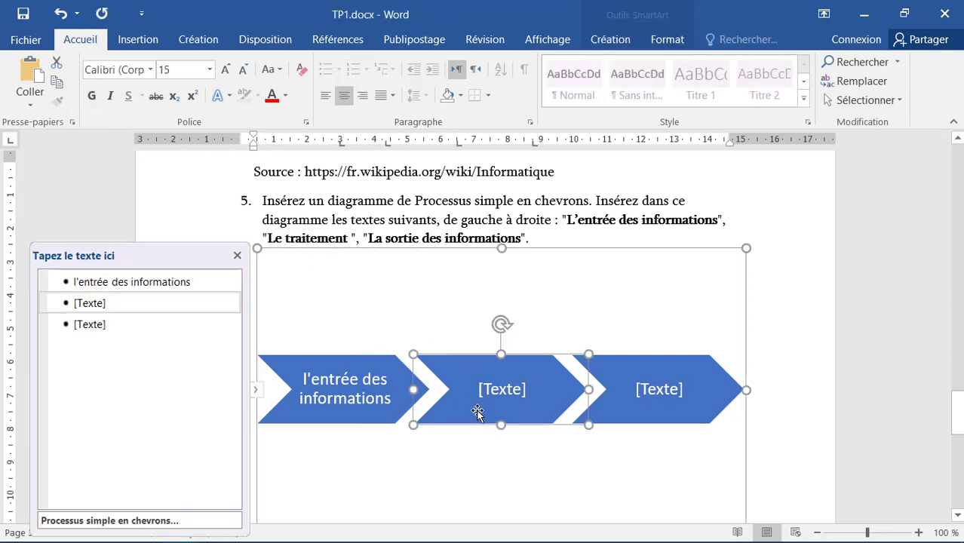
left_click(145, 302)
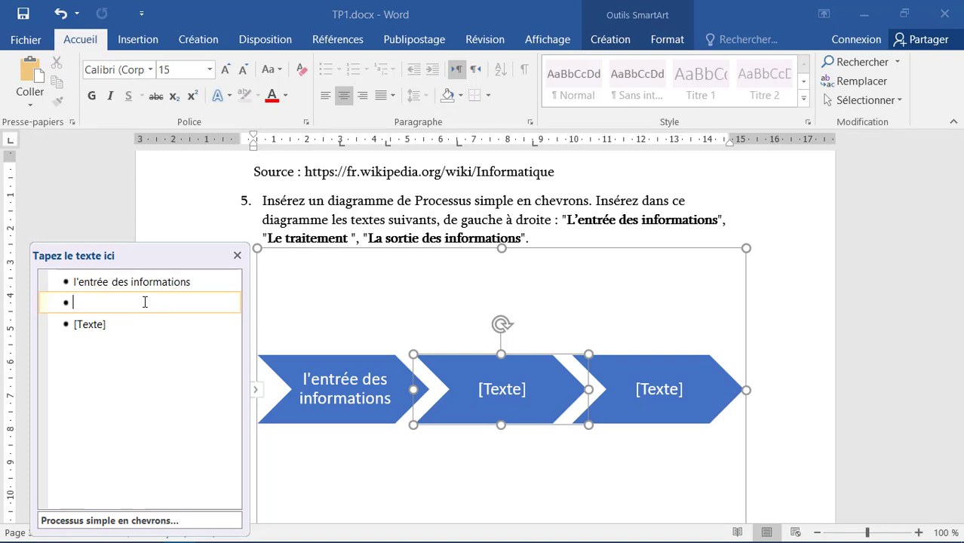
key("ctrl+v")
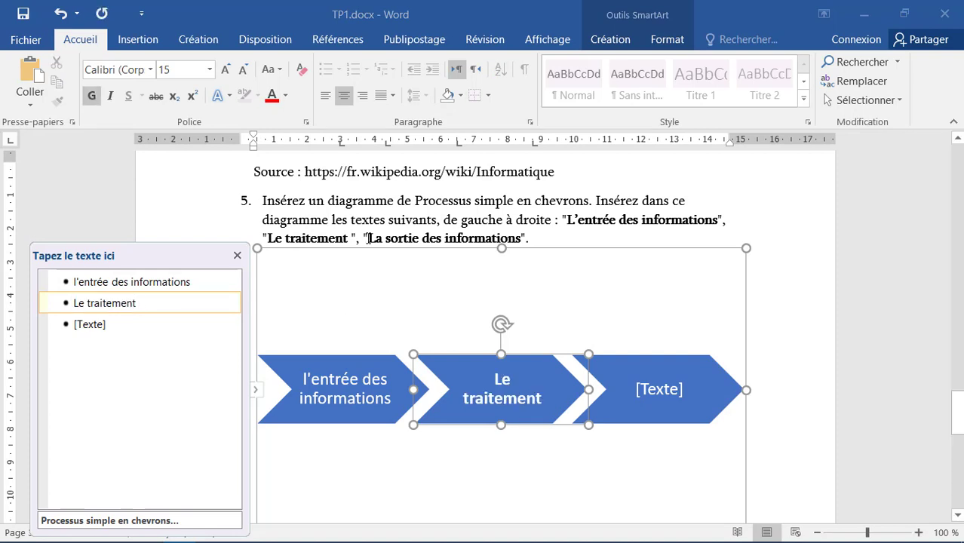
Step: Copy "La sortie des informations" from the exercise 5 instructions into the last chevron and leave the diagram
left_click_drag(368, 238, 522, 238)
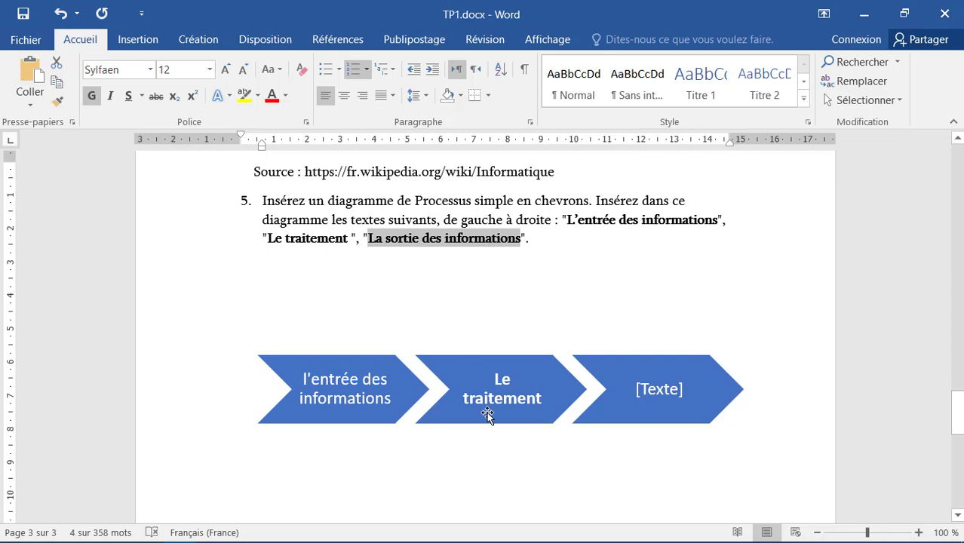
left_click(478, 467)
left_click(112, 323)
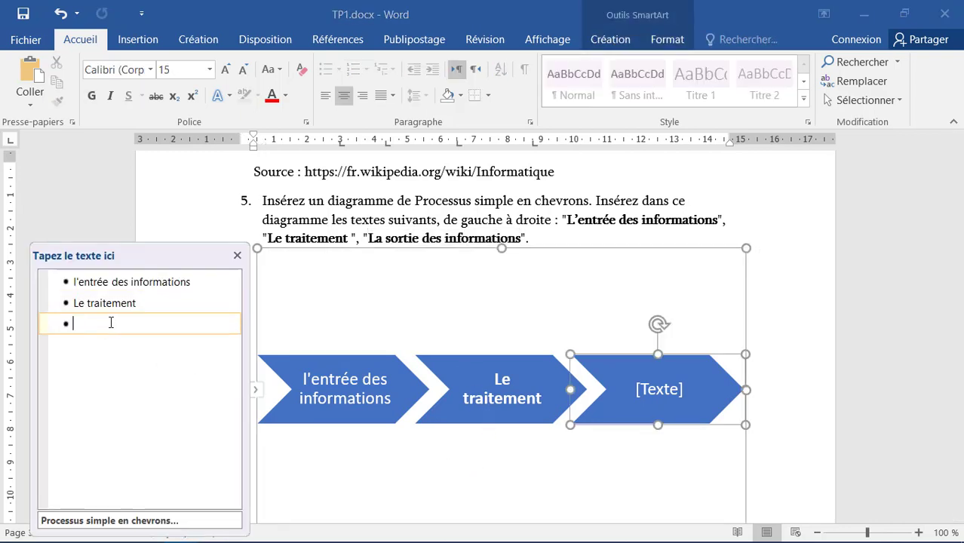
key("ctrl+v")
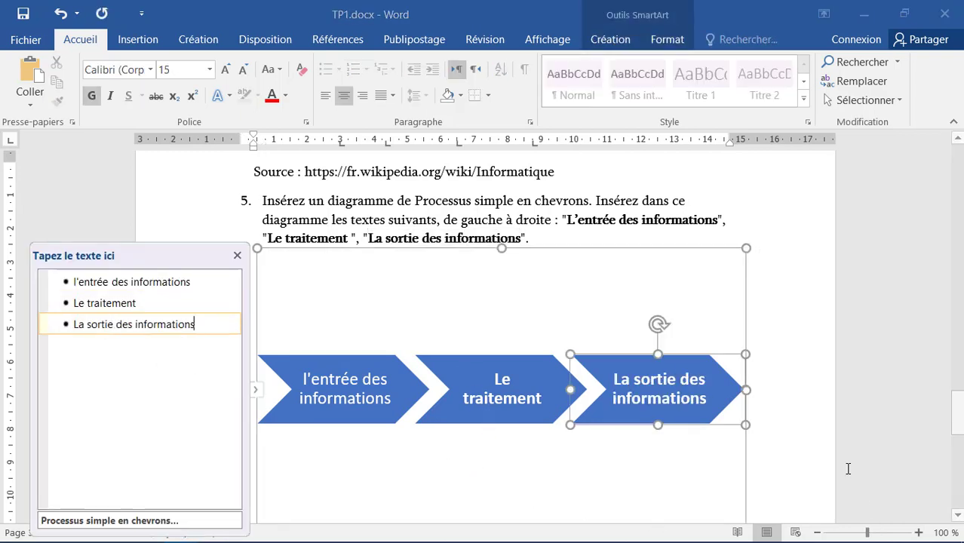
left_click(804, 419)
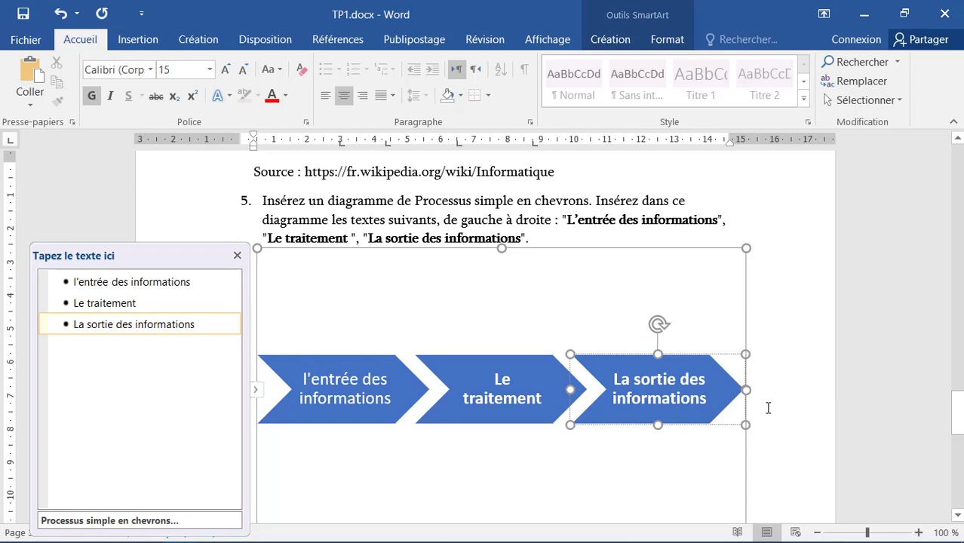
left_click(768, 408)
Step: Copy "Informatique" from exercise 6 and paste it as the document's État property, showing all properties to reach it
scroll(354, 401, "up", 1)
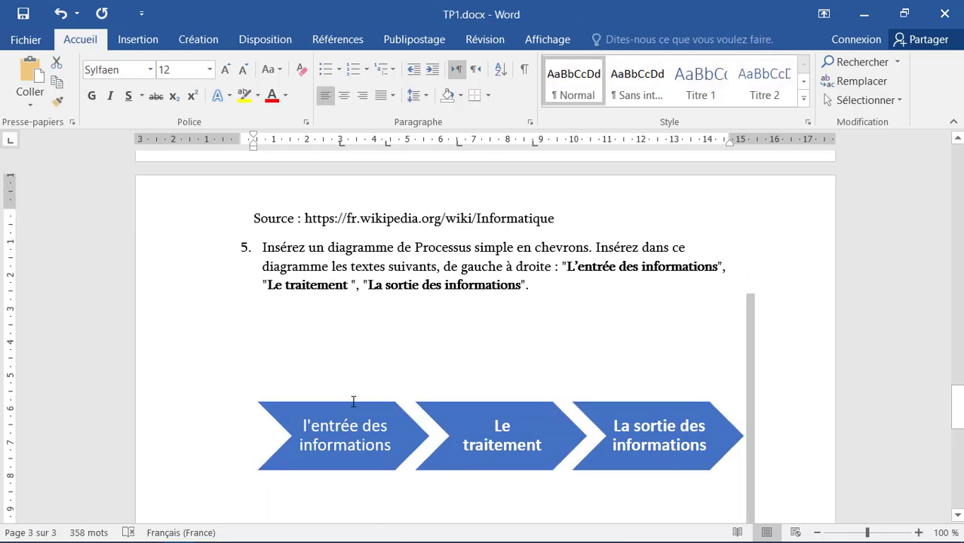
scroll(344, 431, "down", 3)
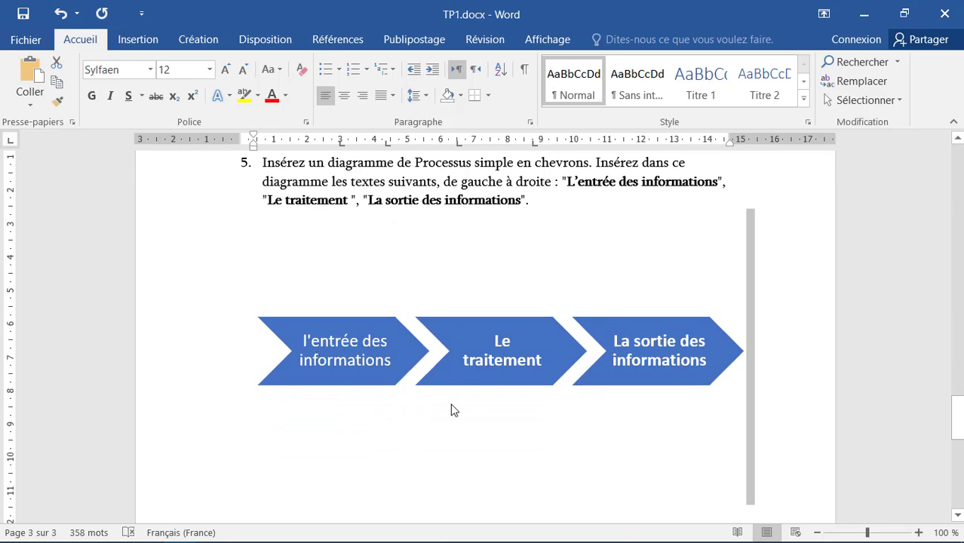
scroll(323, 413, "down", 6)
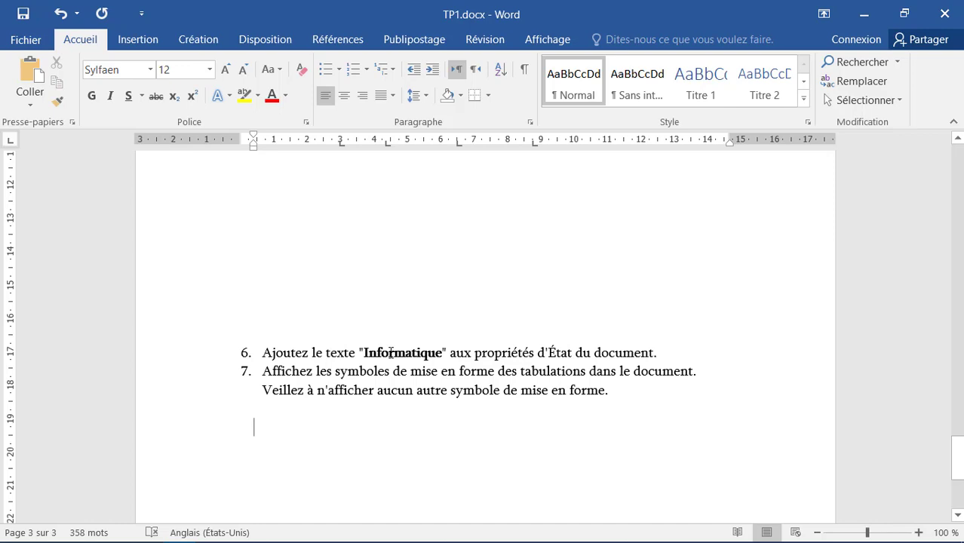
double_click(391, 352)
key("ctrl+c")
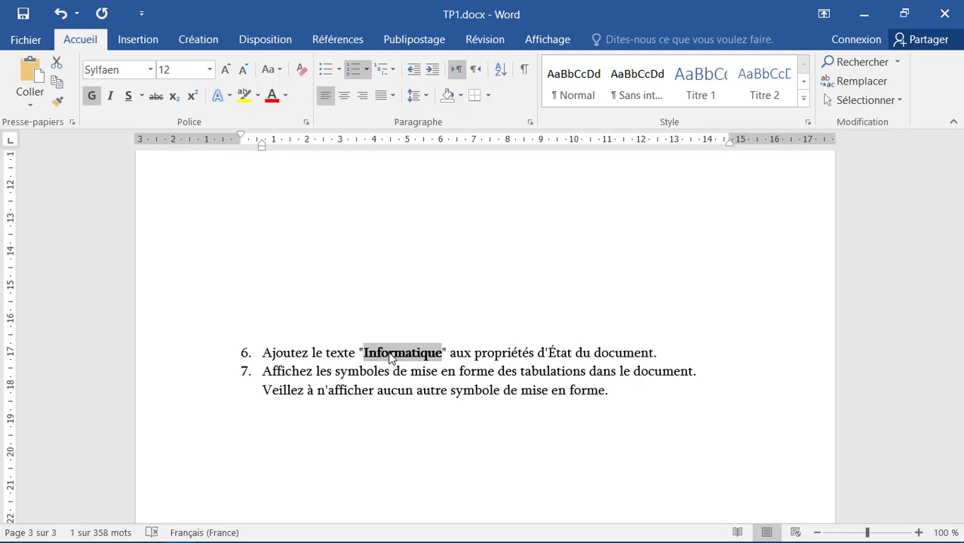
left_click(27, 40)
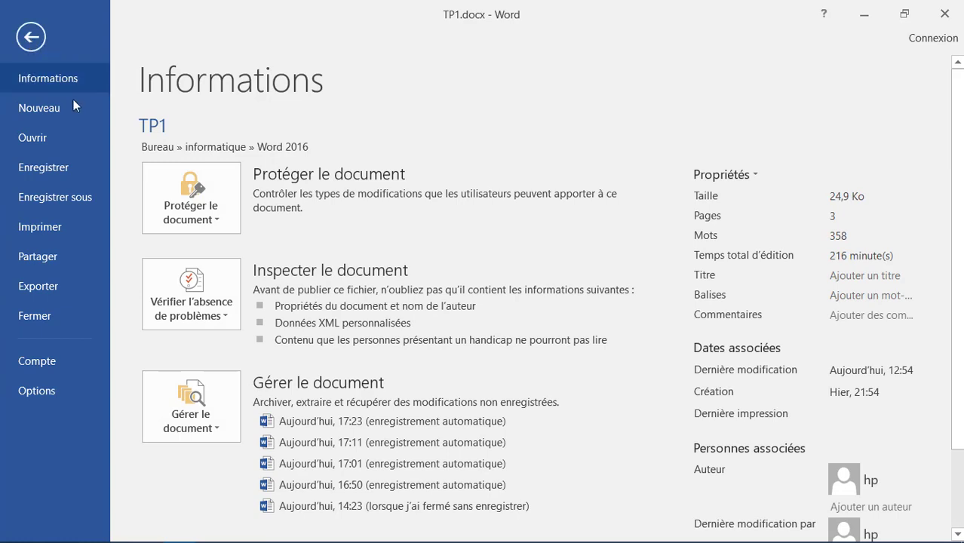
scroll(759, 453, "down", 3)
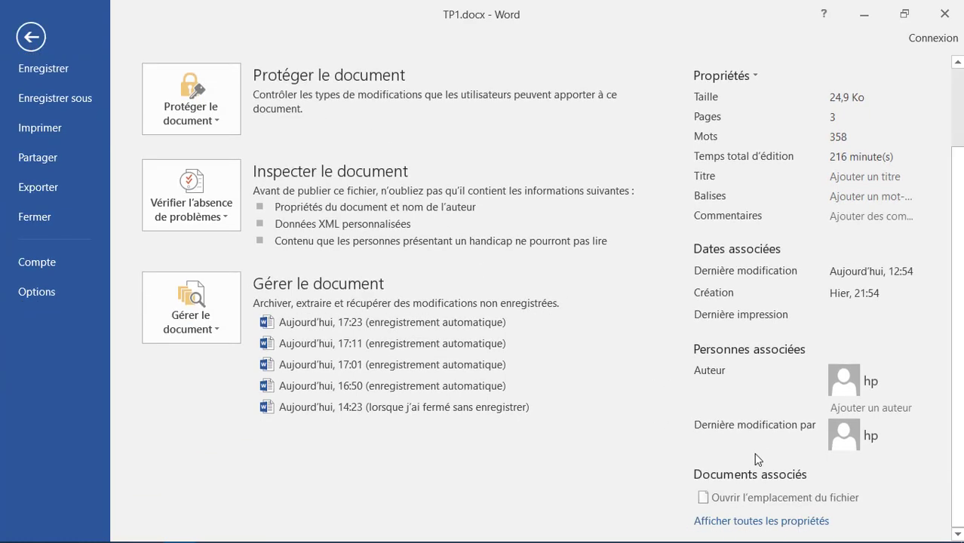
left_click(748, 522)
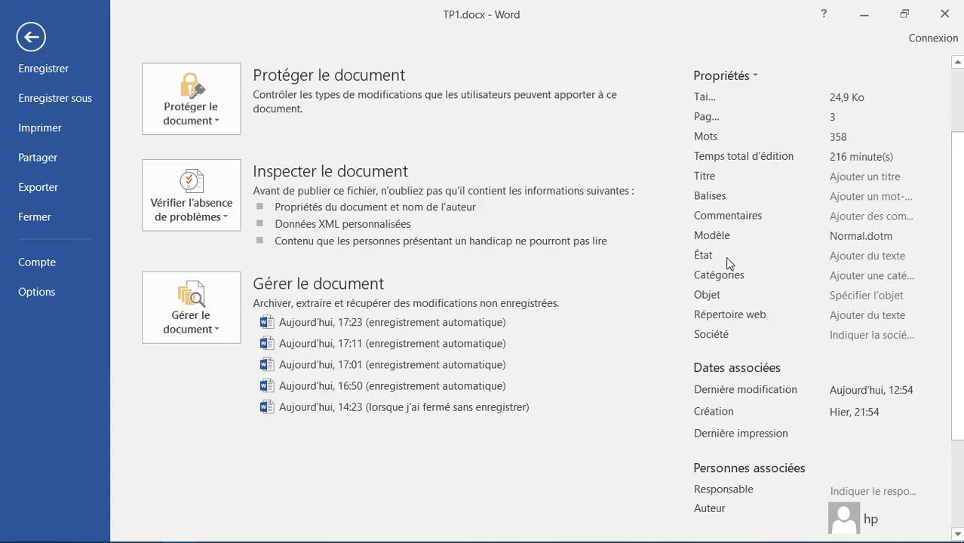
left_click(852, 257)
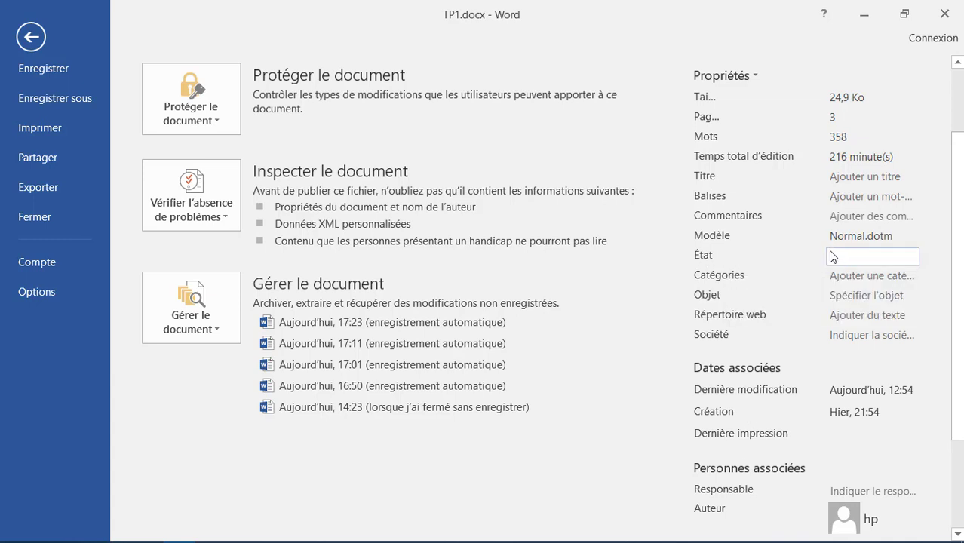
key("ctrl+v")
key("Escape")
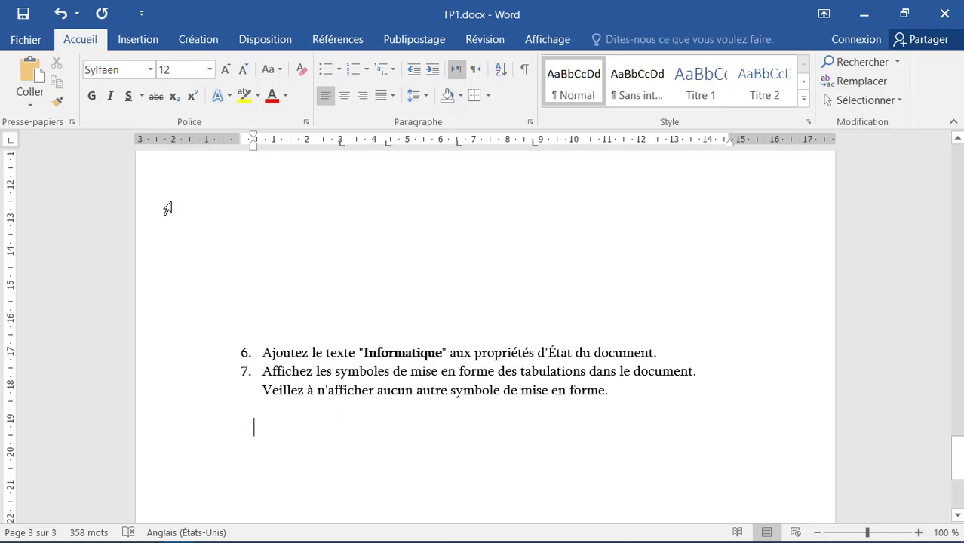
Step: Set Word's display options to always show Tabulations formatting marks, with every other mark left off
left_click(27, 42)
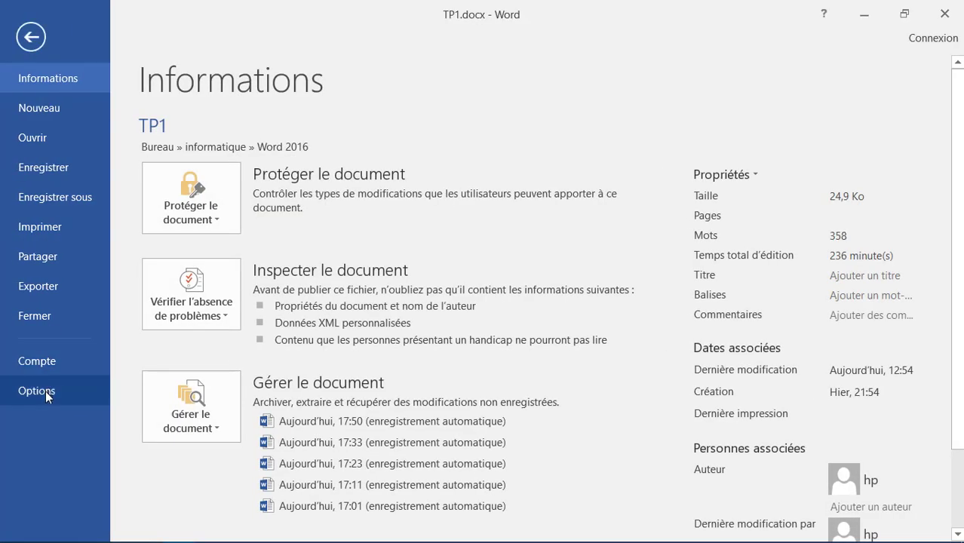
left_click(45, 390)
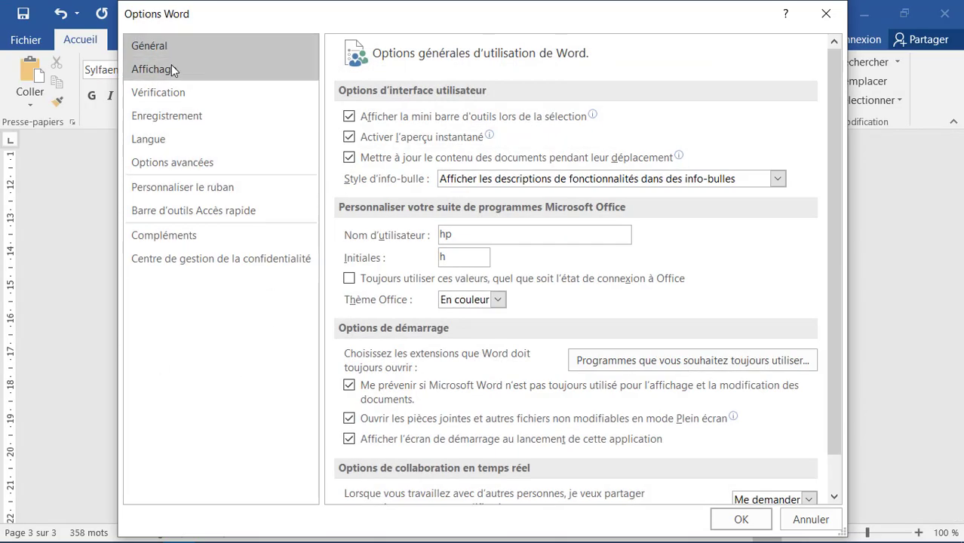
left_click(168, 71)
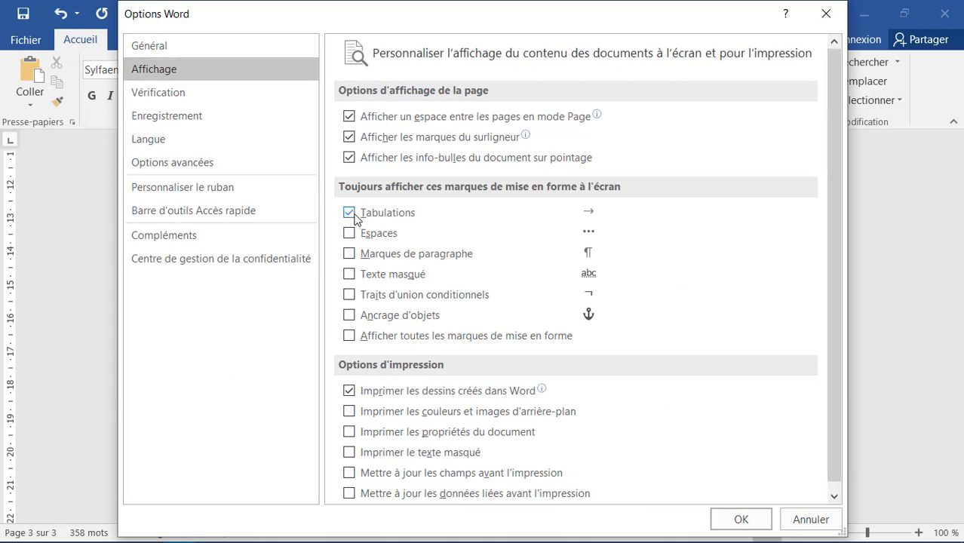
left_click(741, 520)
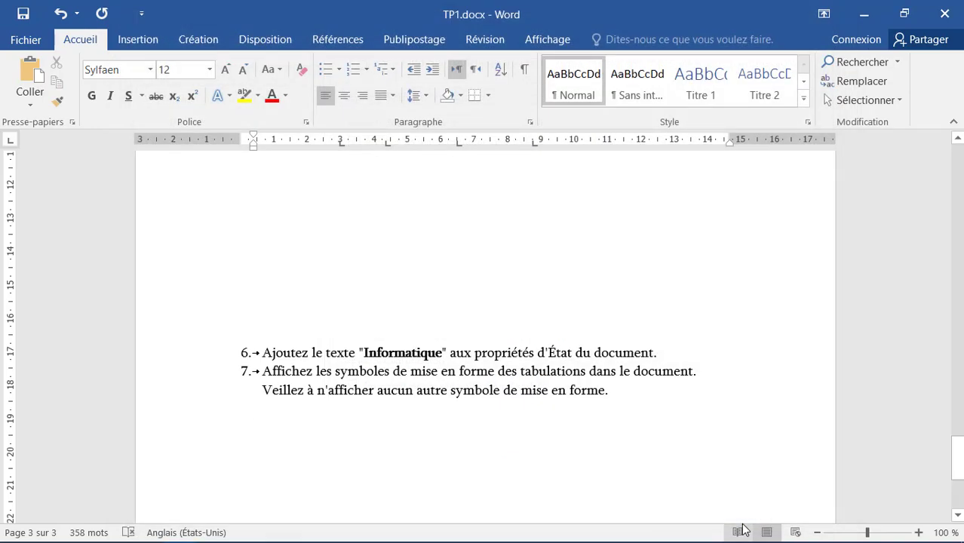